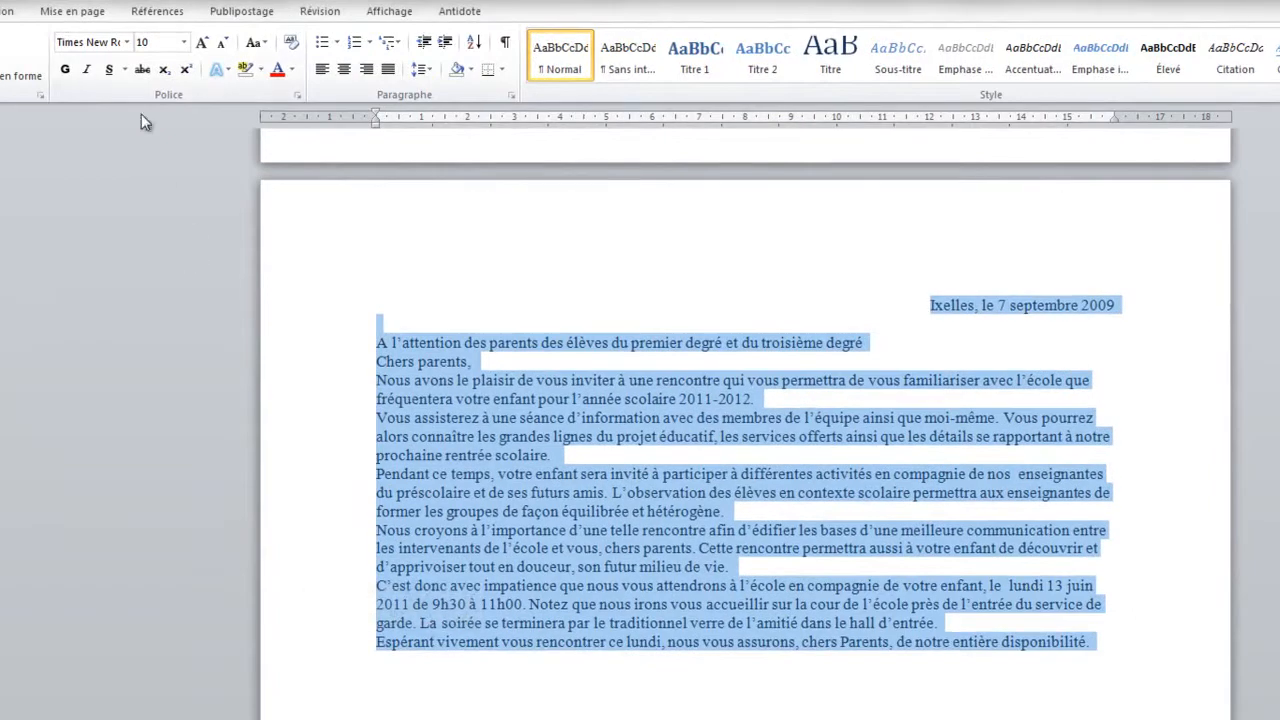
- Set the selected letter text to 11 pt and its spacing after paragraphs to 6 pt
left_click(184, 42)
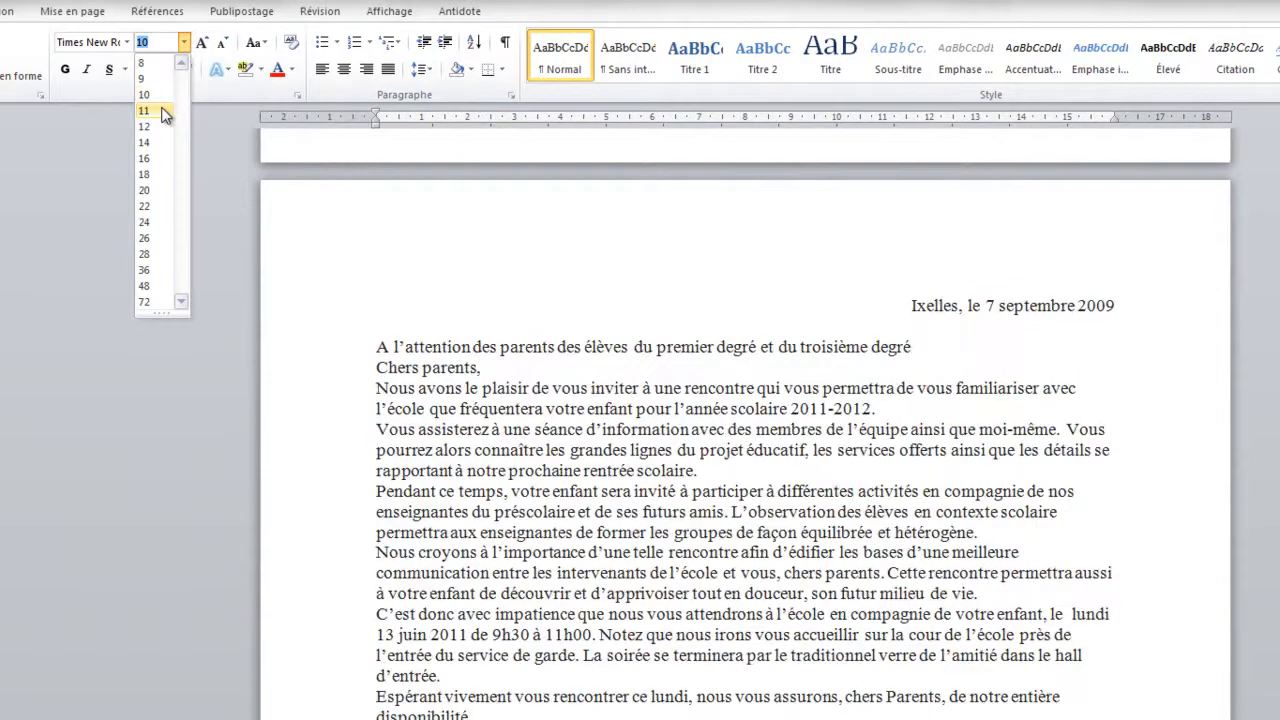
left_click(165, 115)
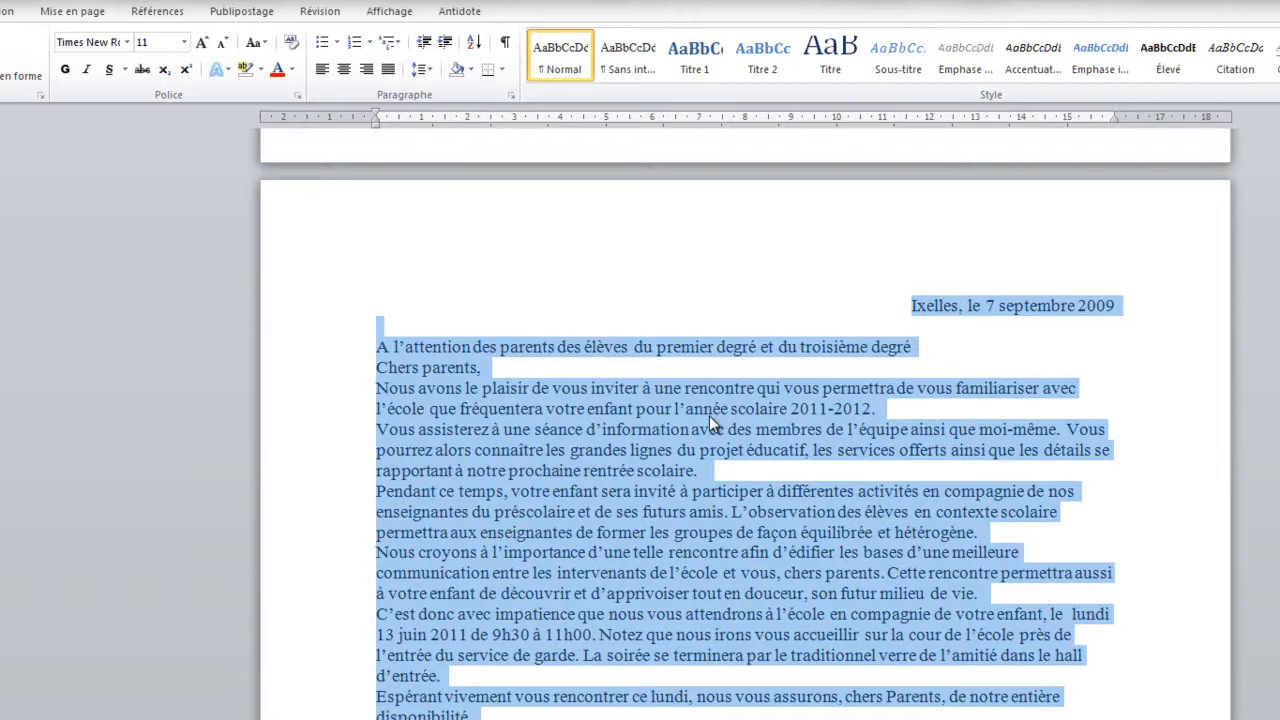
left_click(64, 14)
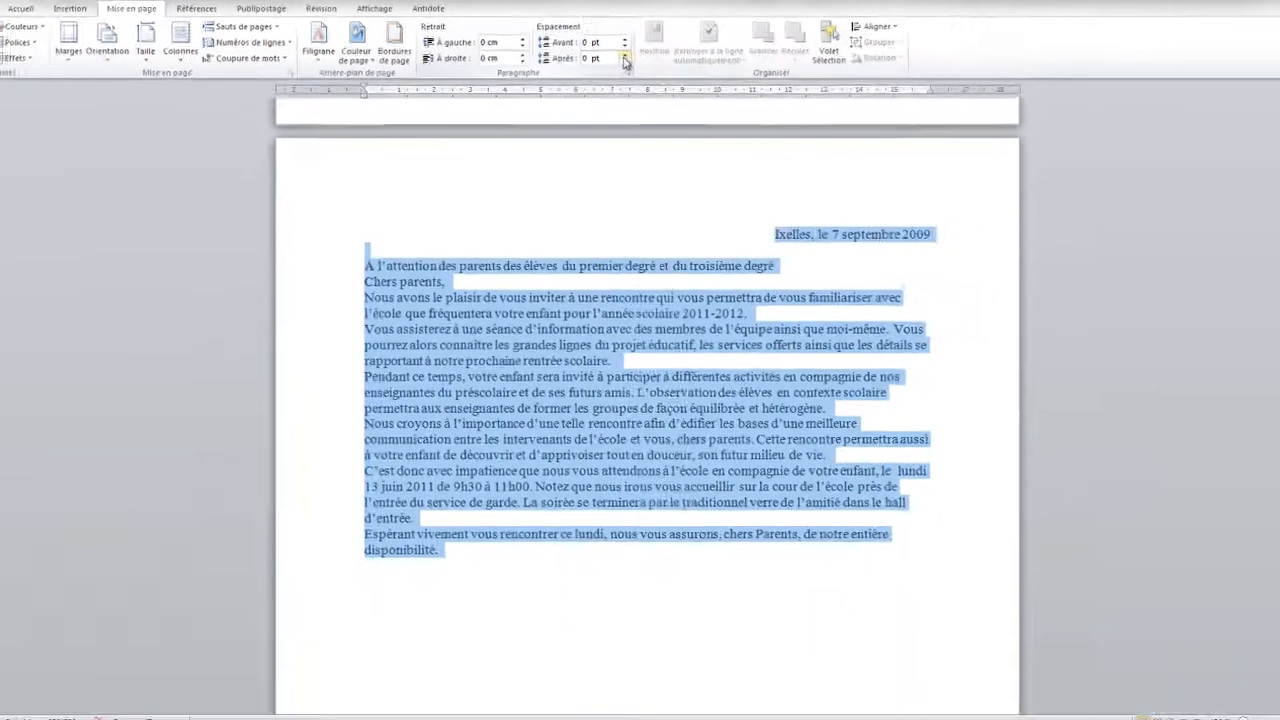
left_click(689, 67)
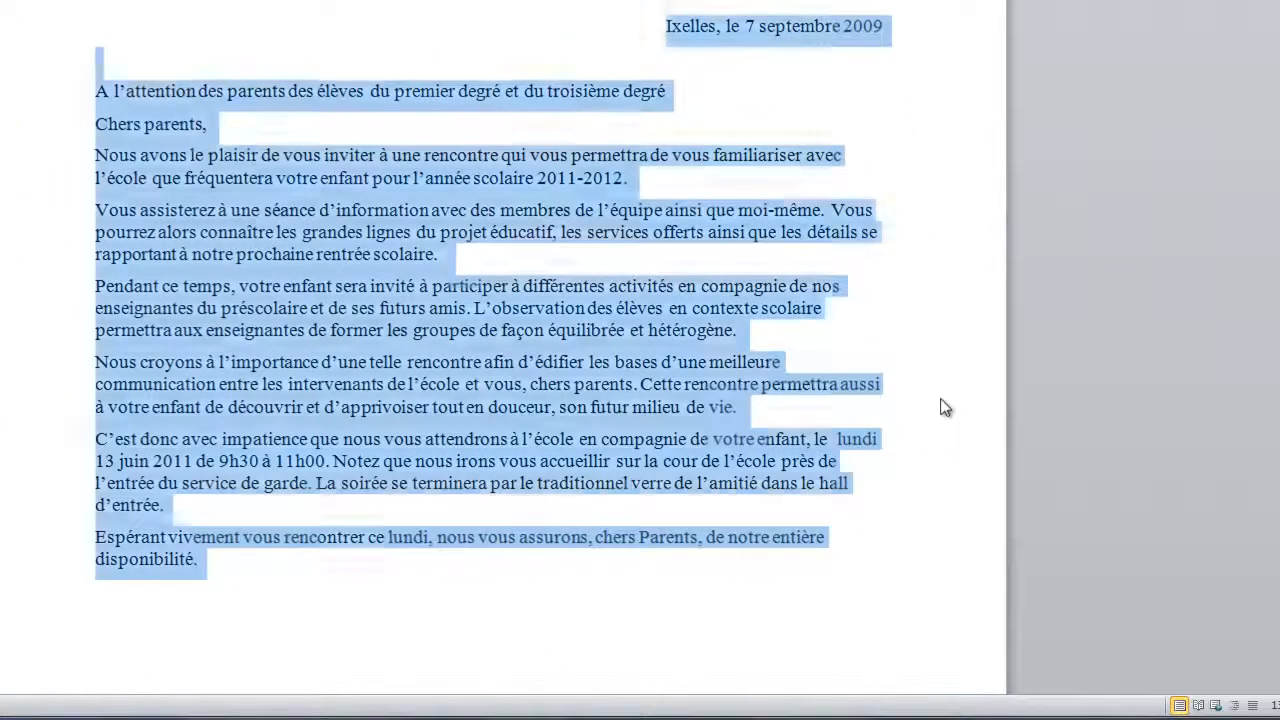
left_click(962, 493)
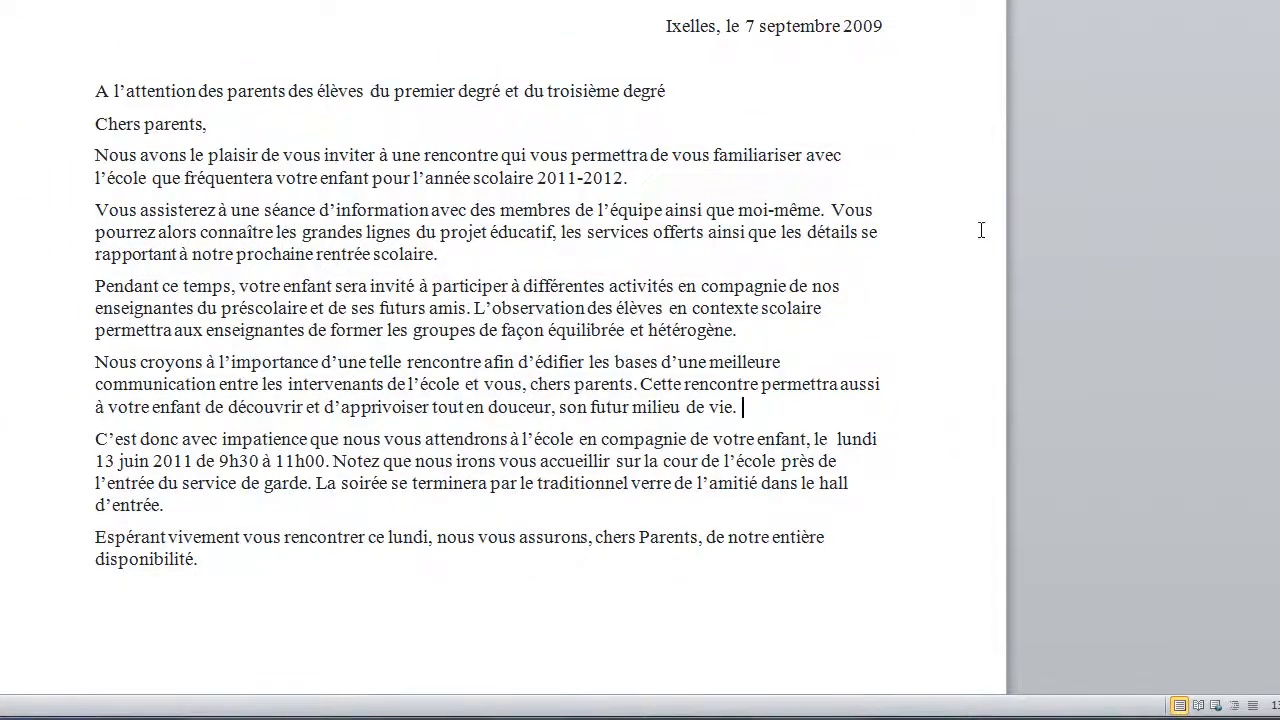
left_click(68, 122)
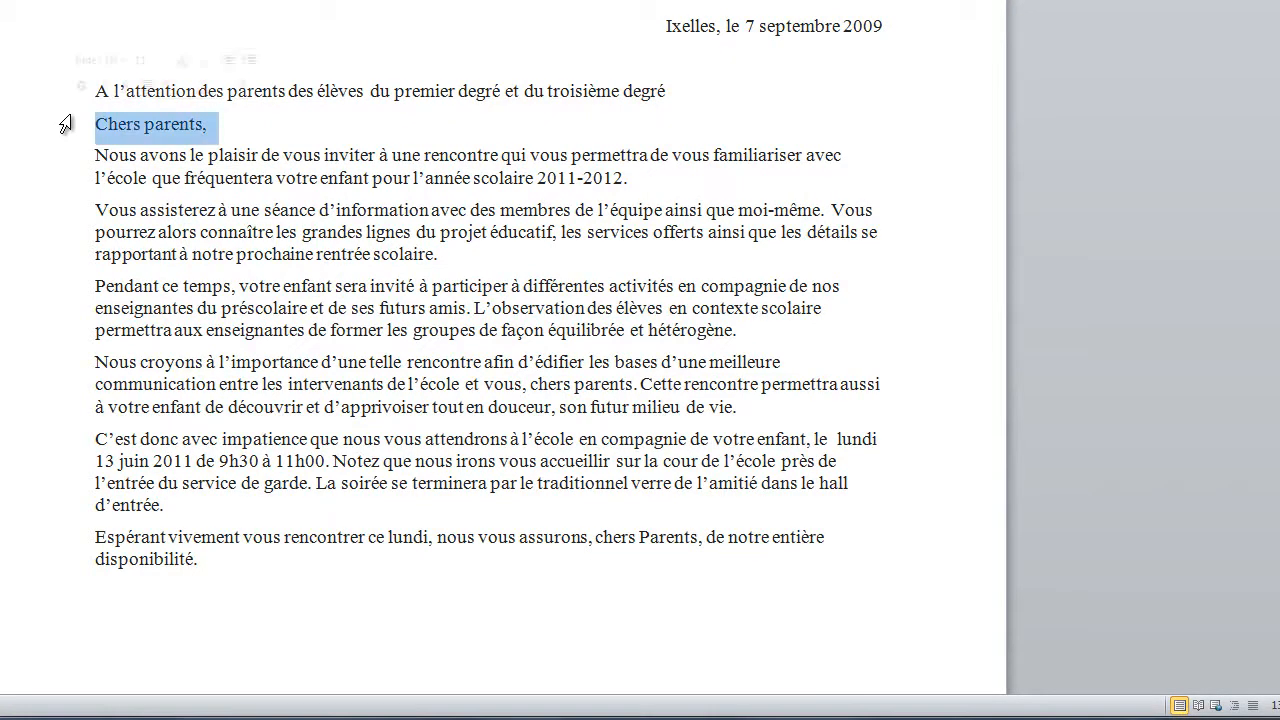
left_click(60, 182)
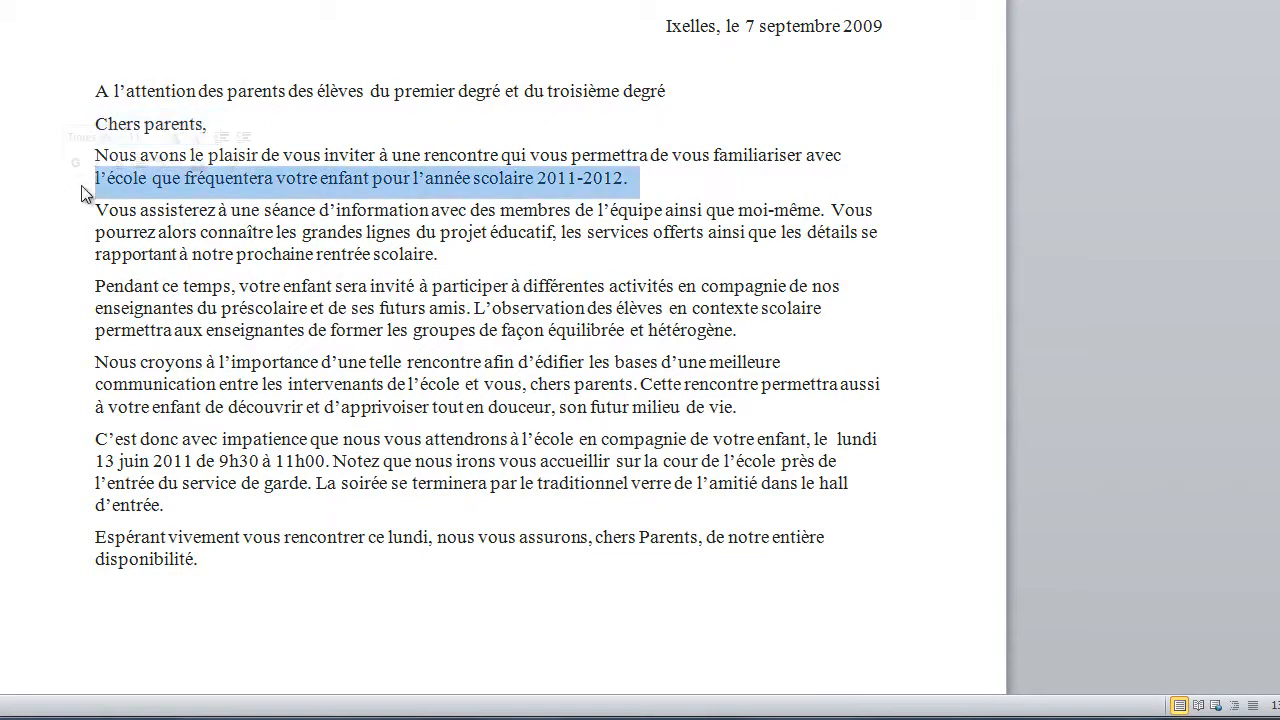
left_click(400, 160)
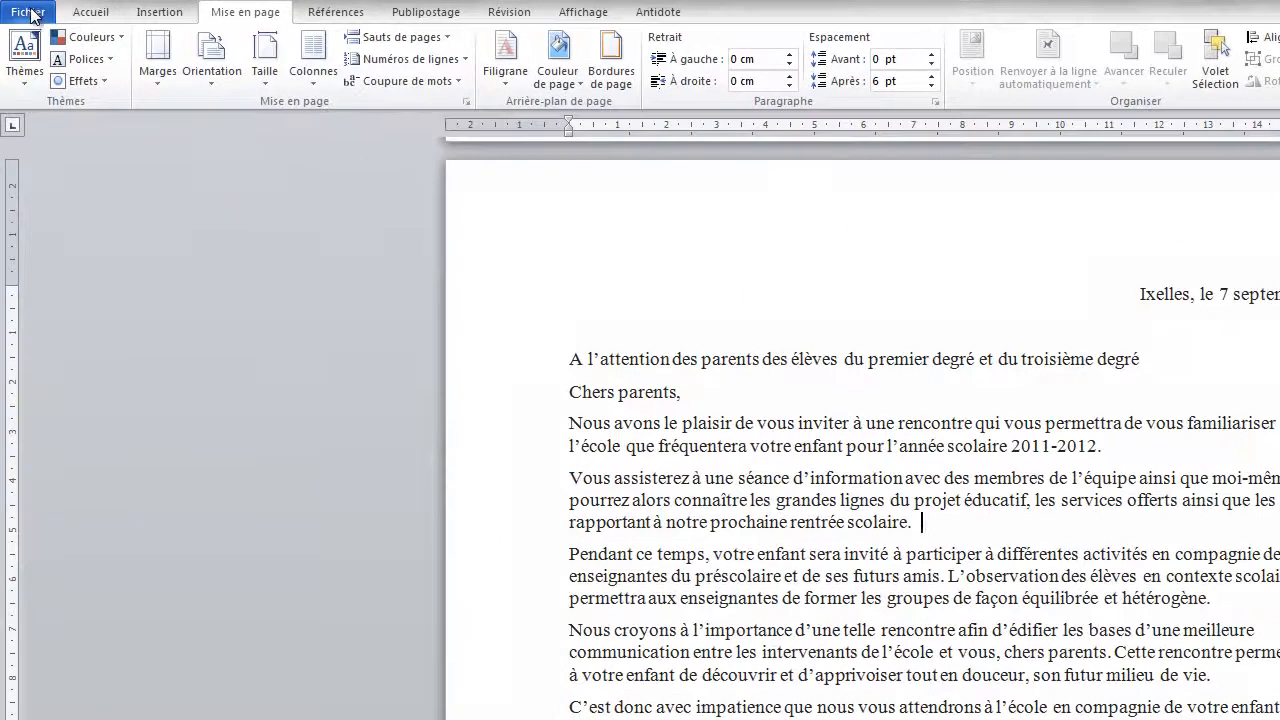
- Check the letter's page layout in the print preview and return to the document
left_click(24, 17)
left_click(62, 283)
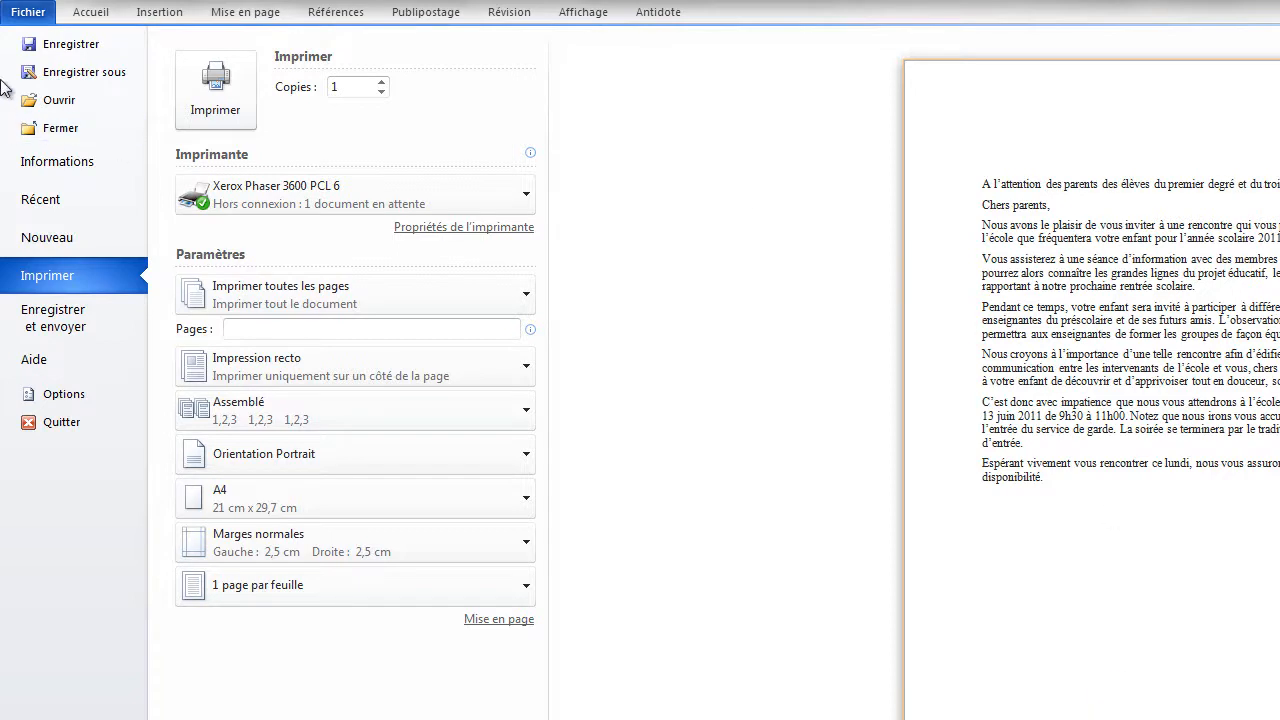
left_click(30, 22)
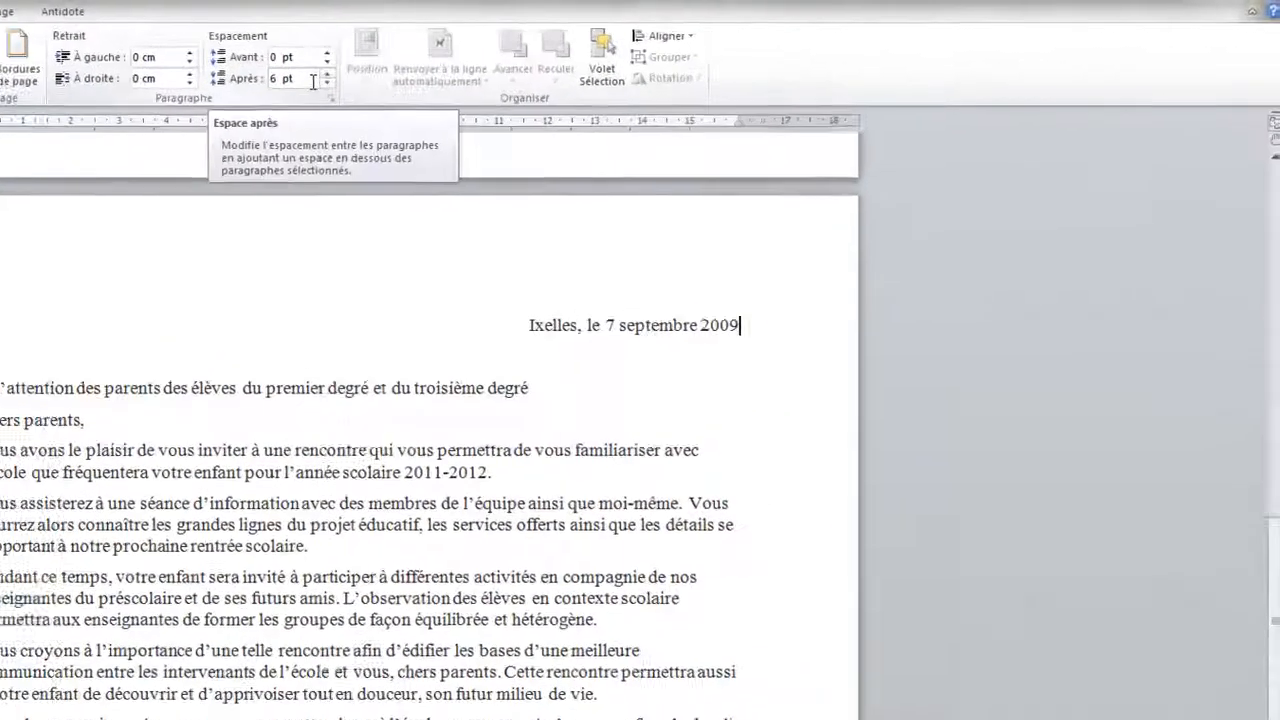
- Set the spacing after the date line "Ixelles, le 7 septembre 2009" to 60 pt
left_click(309, 83)
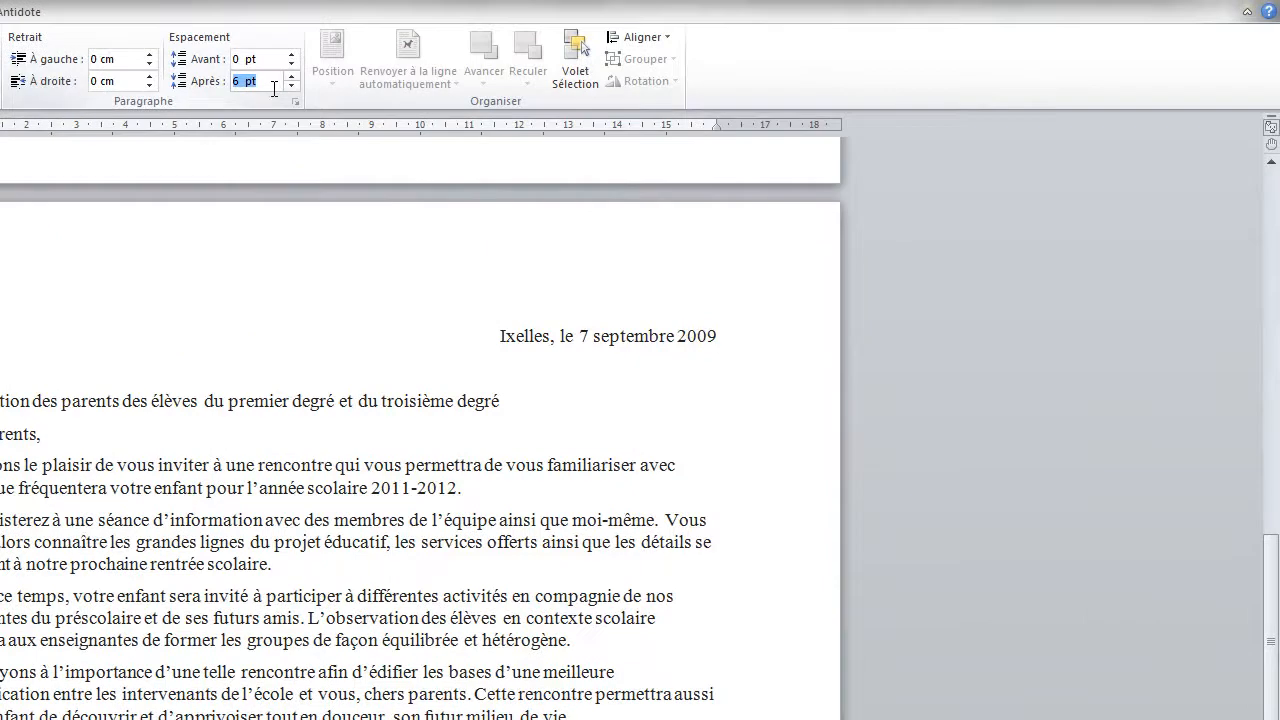
type("60")
key("Return")
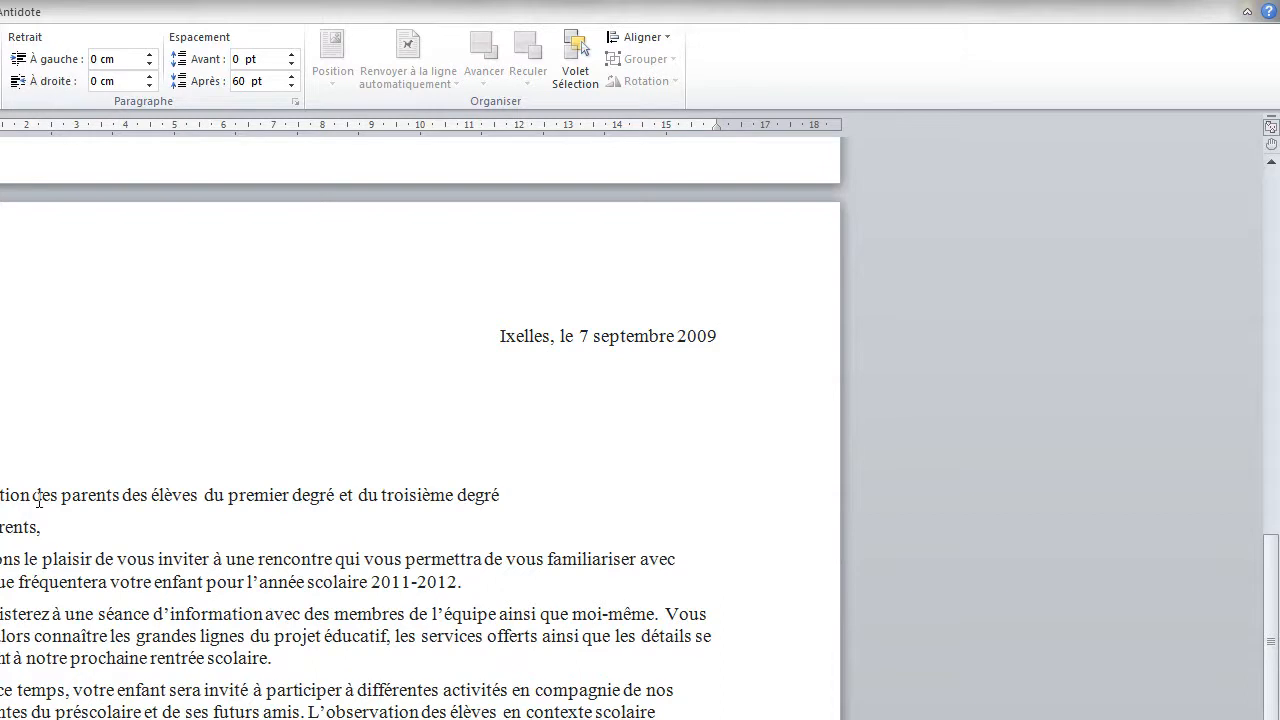
- Increase the spacing after the "A l'attention des parents" line to 54 pt
left_click(524, 495)
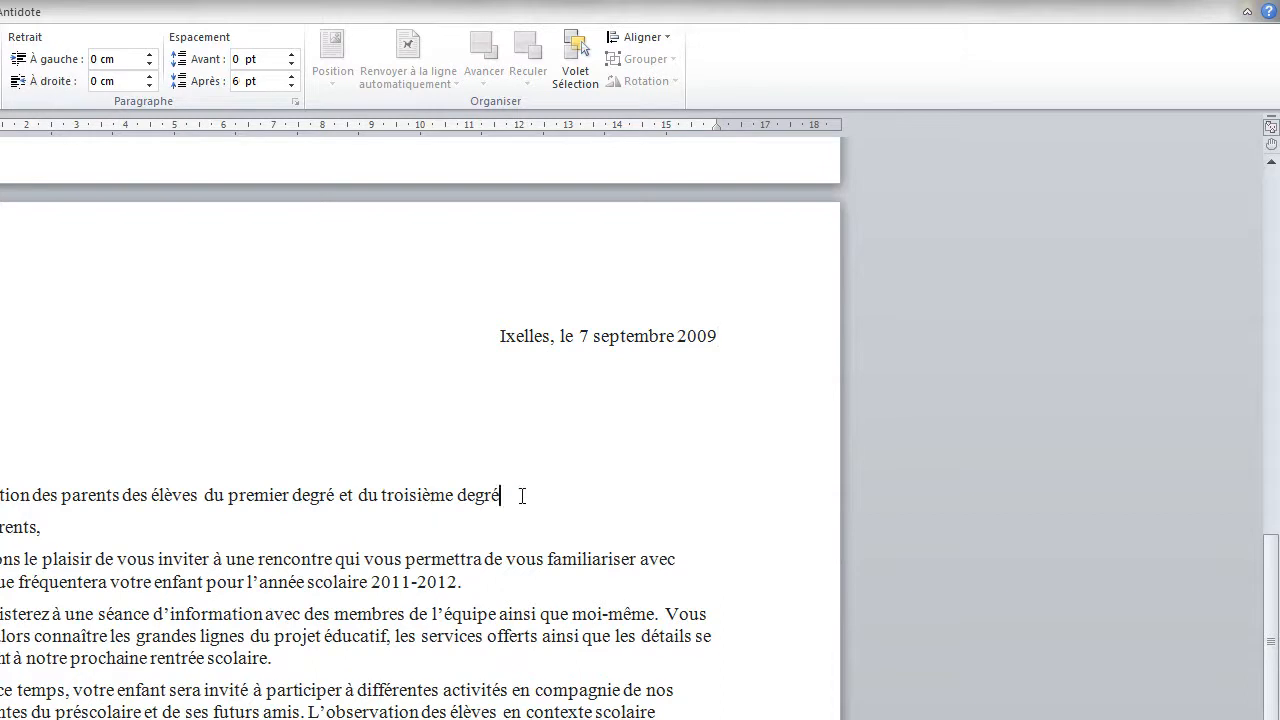
left_click(292, 78)
left_click(292, 78)
left_click(292, 78)
left_click(292, 78)
left_click(292, 78)
left_click(292, 78)
left_click(292, 78)
left_click(292, 78)
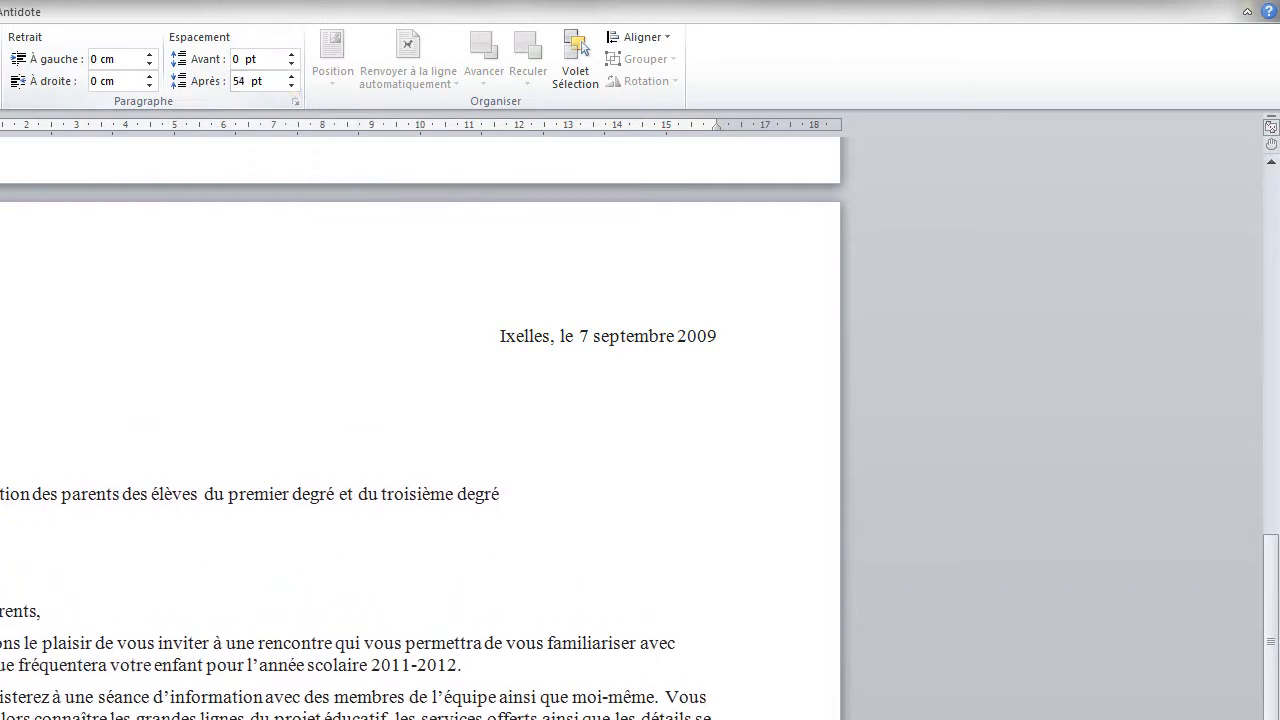
- Increase the spacing after the salutation "Chers parents," to 36 pt
left_click(58, 610)
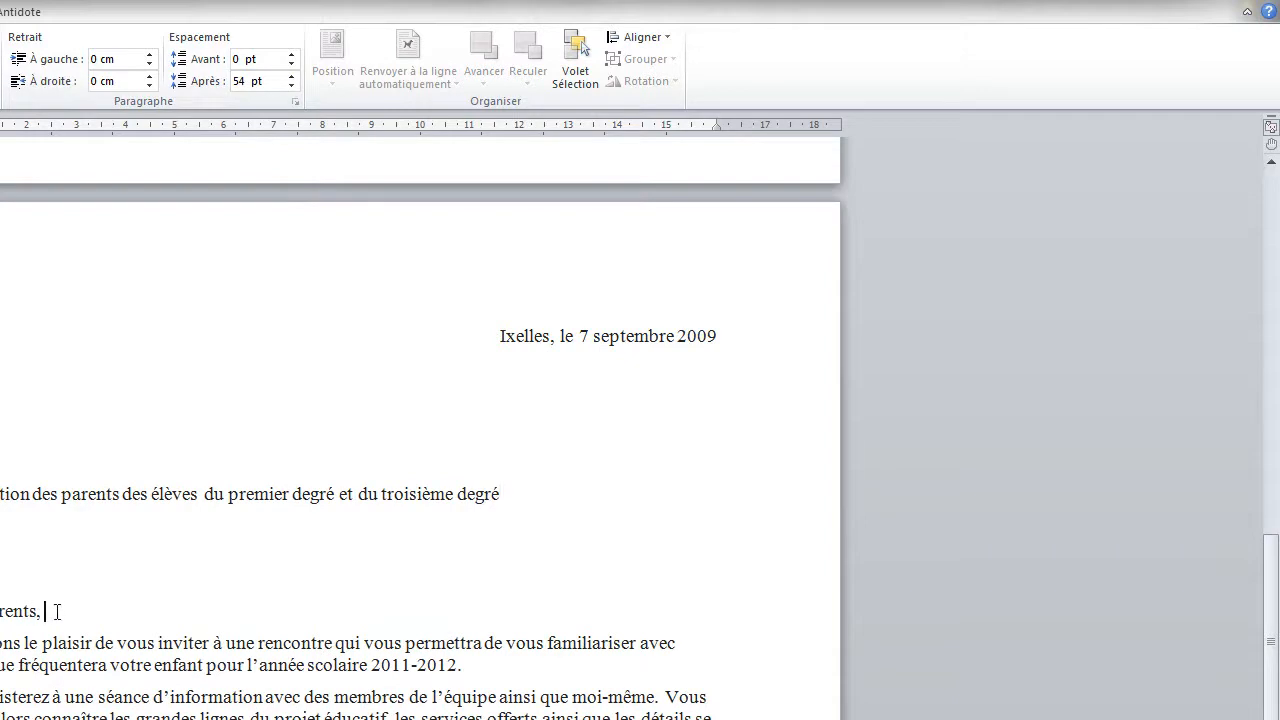
left_click(291, 77)
left_click(291, 77)
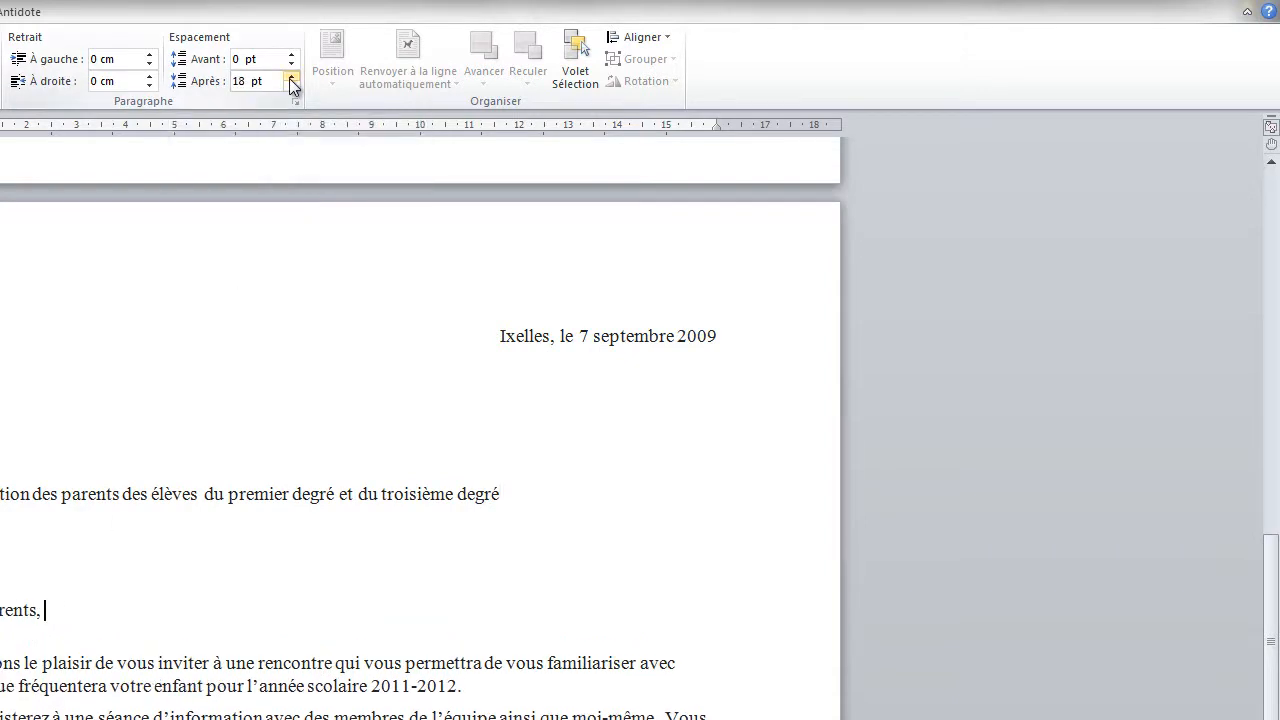
left_click(291, 77)
left_click(291, 77)
left_click(291, 77)
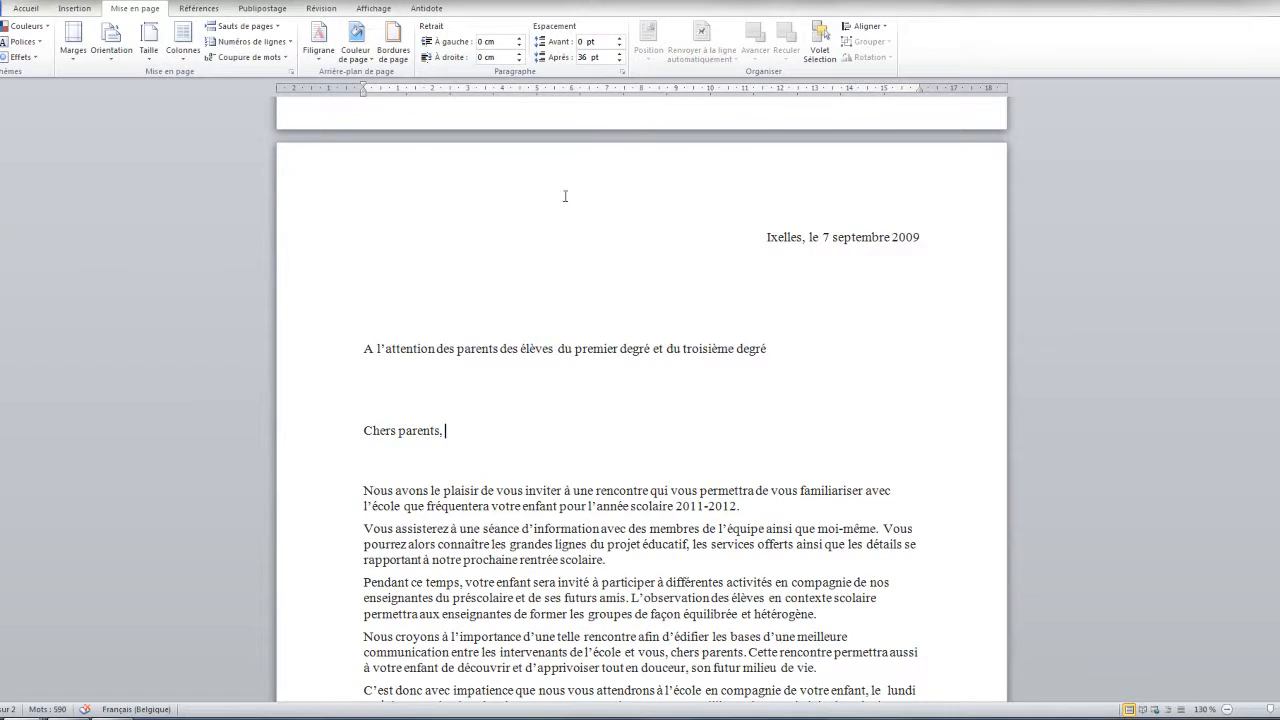
- Set custom top, bottom, left and right page margins of 3 cm for the whole document
scroll(610, 305, "down", 8)
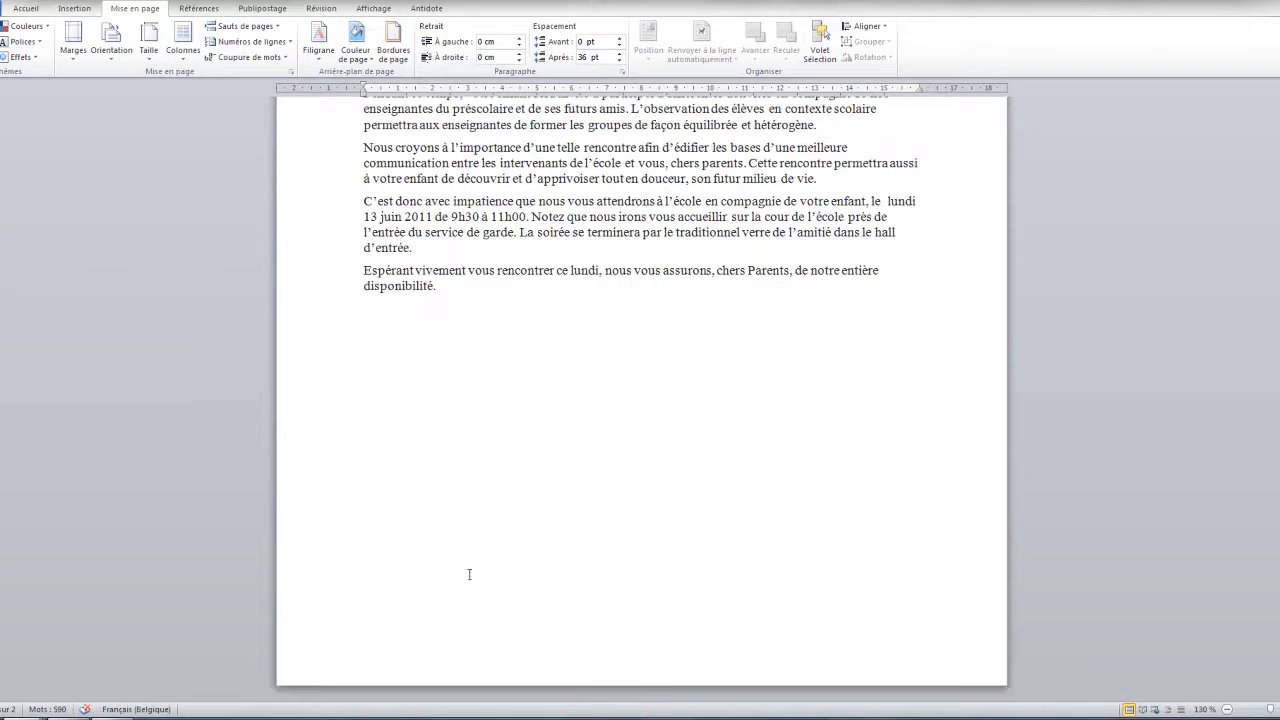
scroll(350, 380, "up", 3)
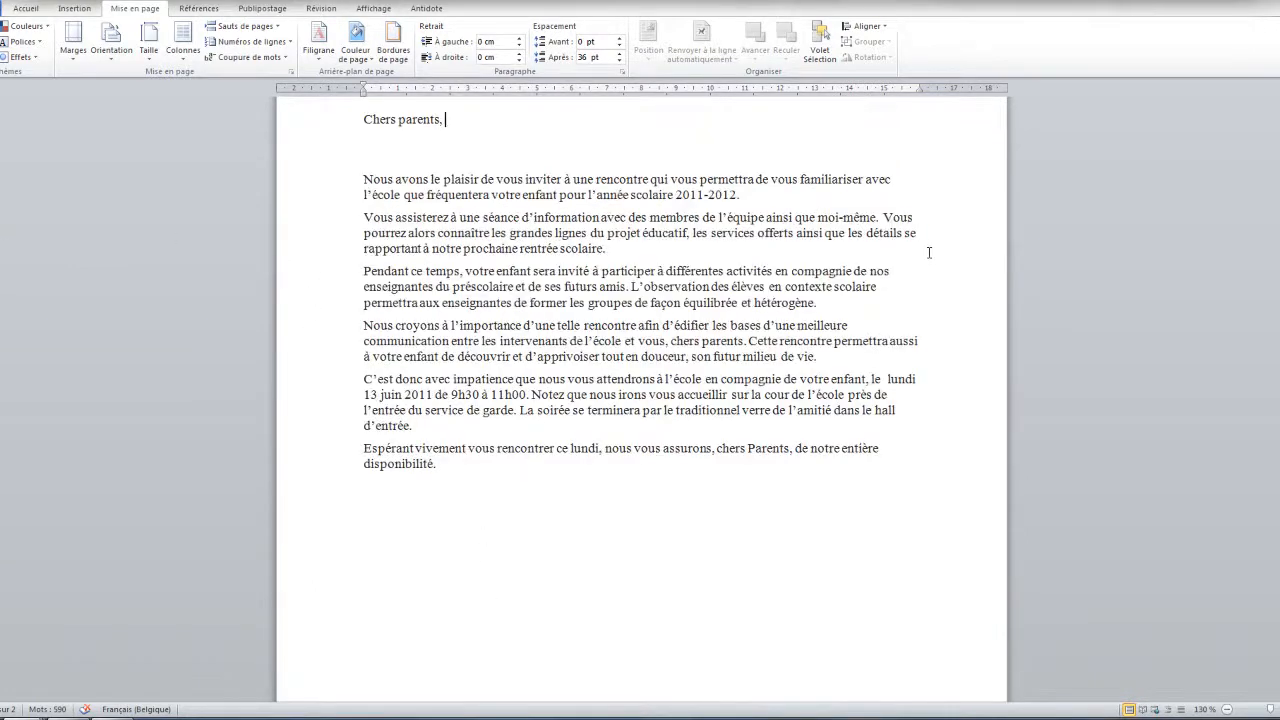
scroll(700, 250, "up", 5)
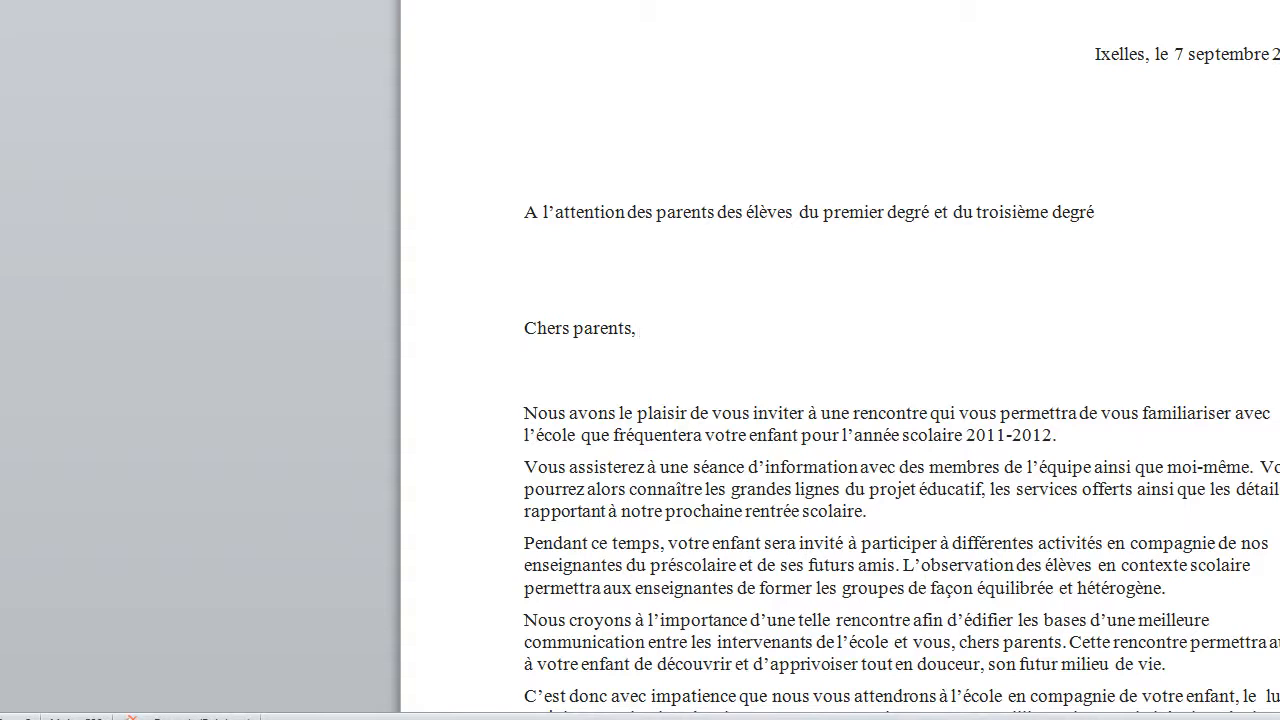
left_click(110, 2)
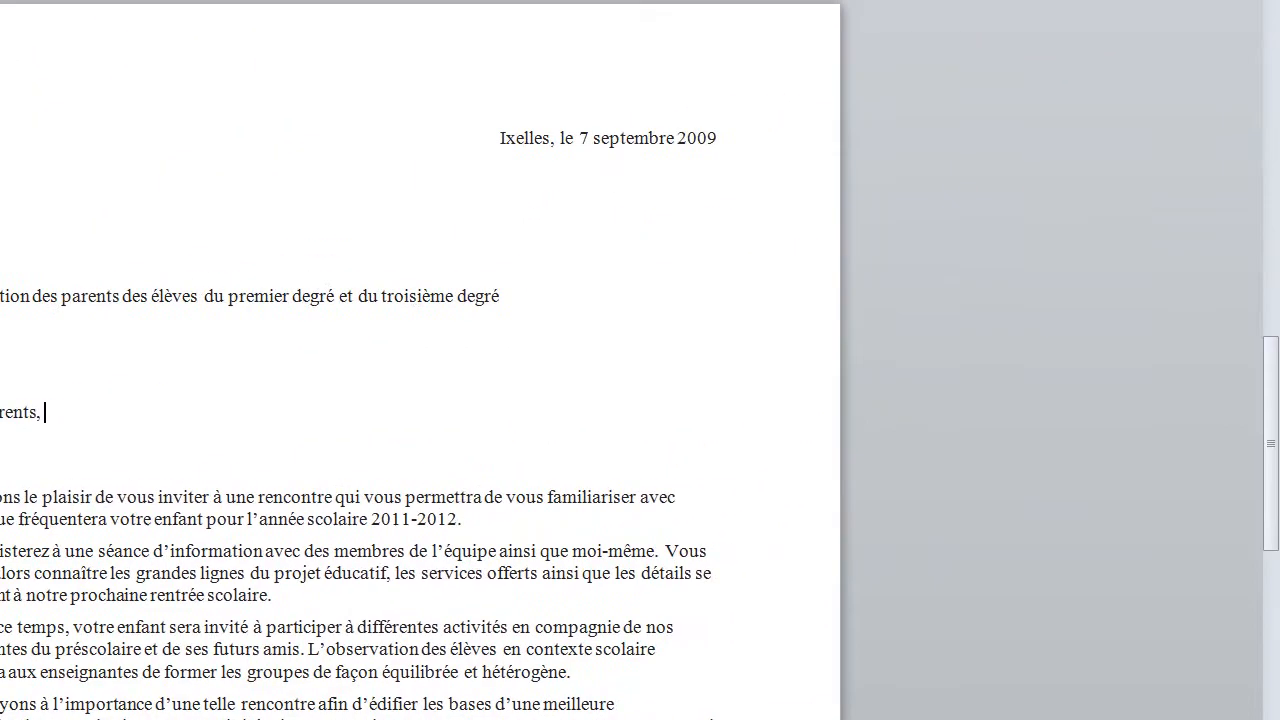
left_click(2, 330)
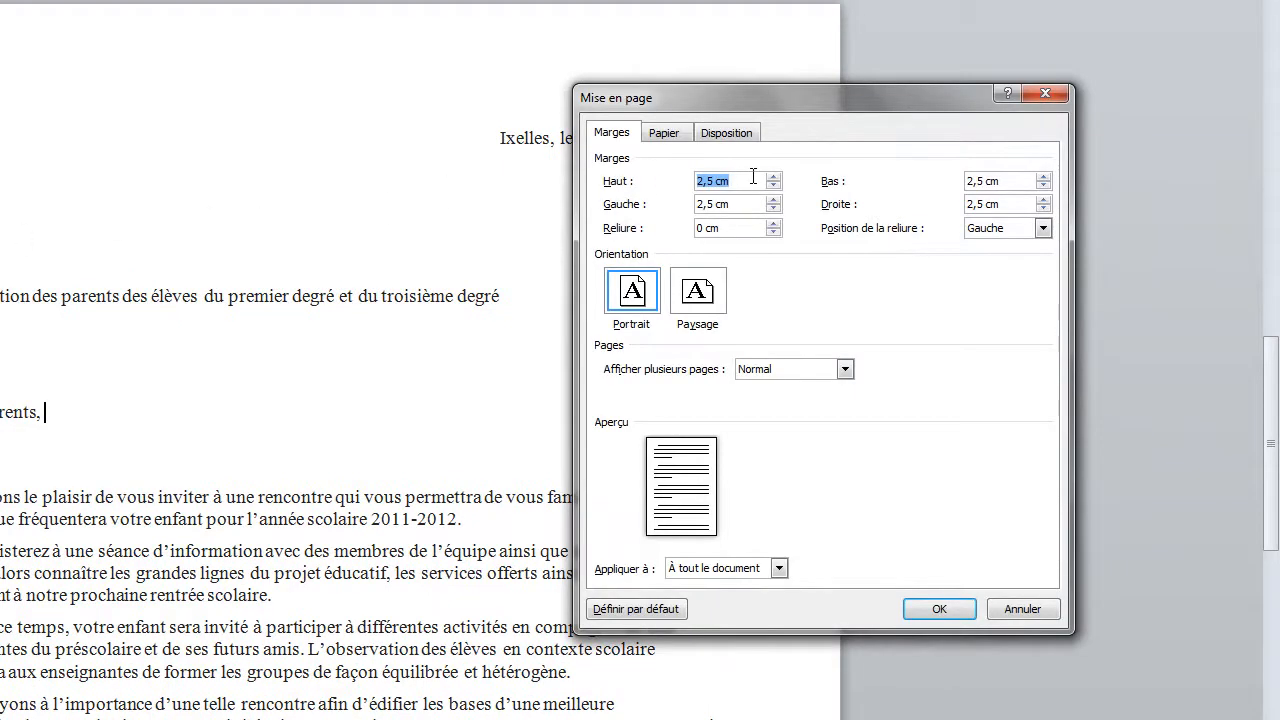
type("3")
key("Tab")
type("3")
key("Tab")
type("3")
key("Tab")
type("3")
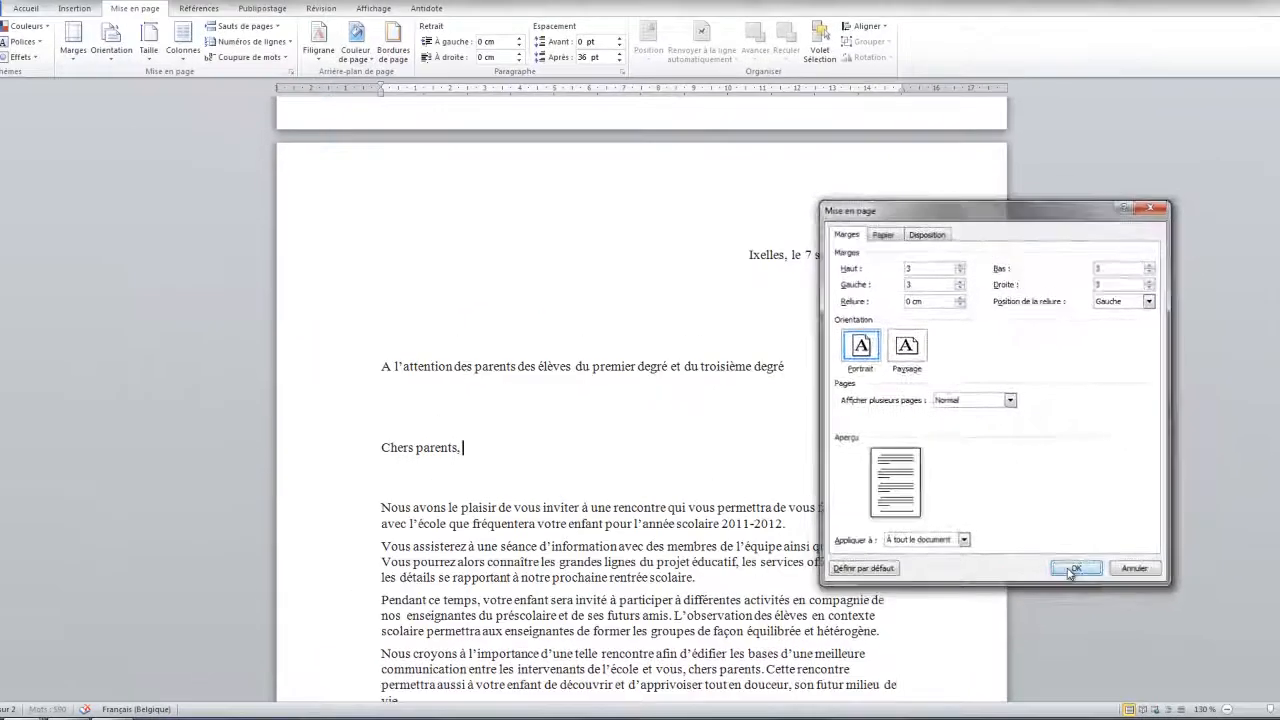
left_click(939, 609)
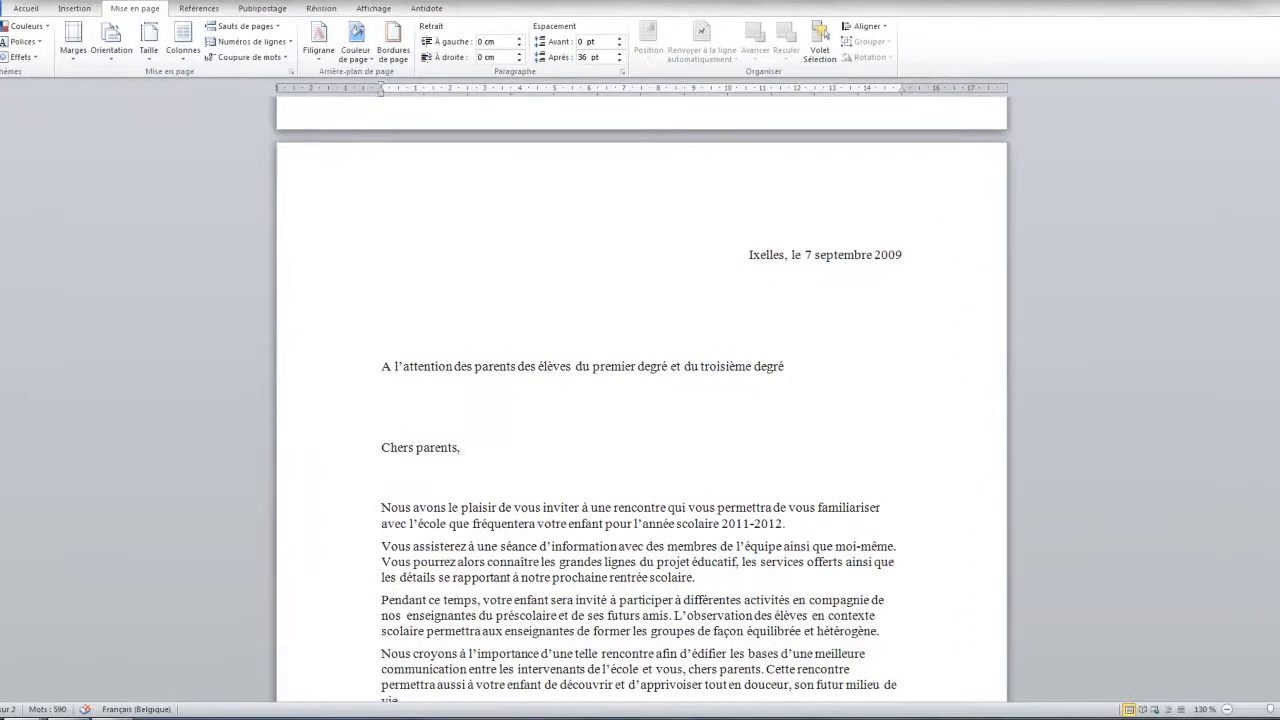
- Justify the letter's body paragraphs, from "Nous avons le plaisir" to "disponibilité."
scroll(862, 255, "down", 5)
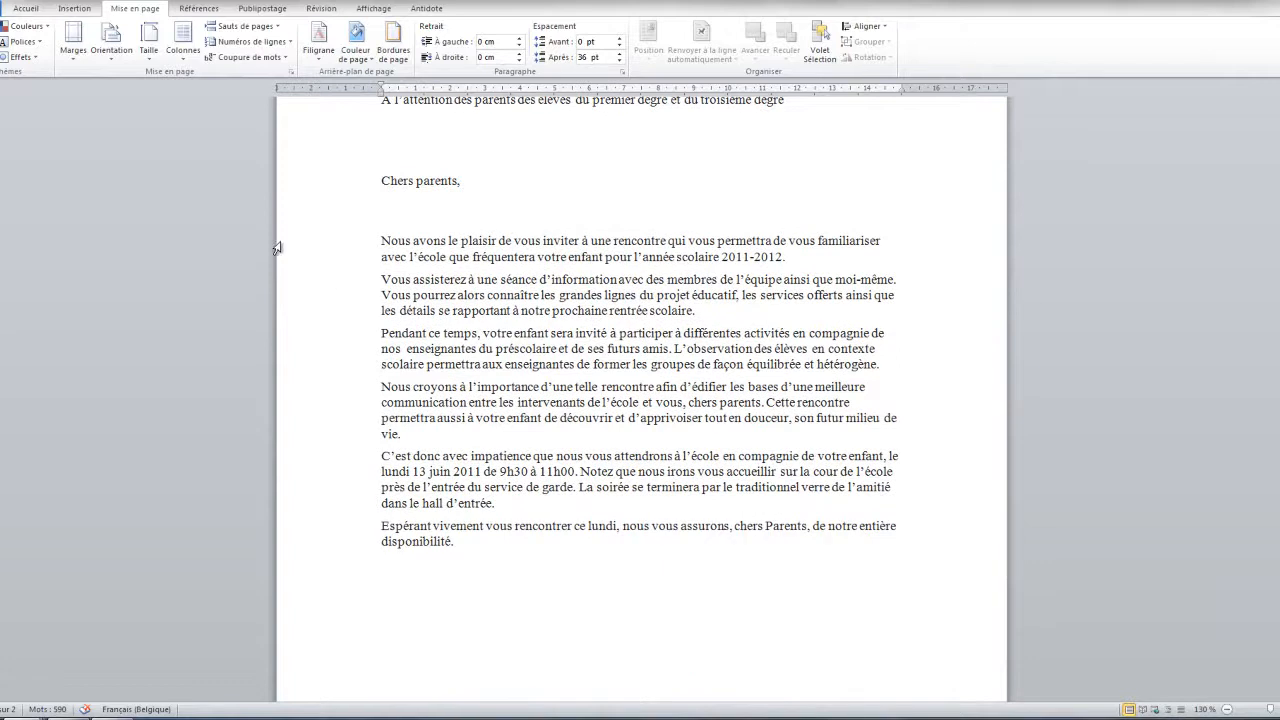
left_click_drag(296, 248, 323, 537)
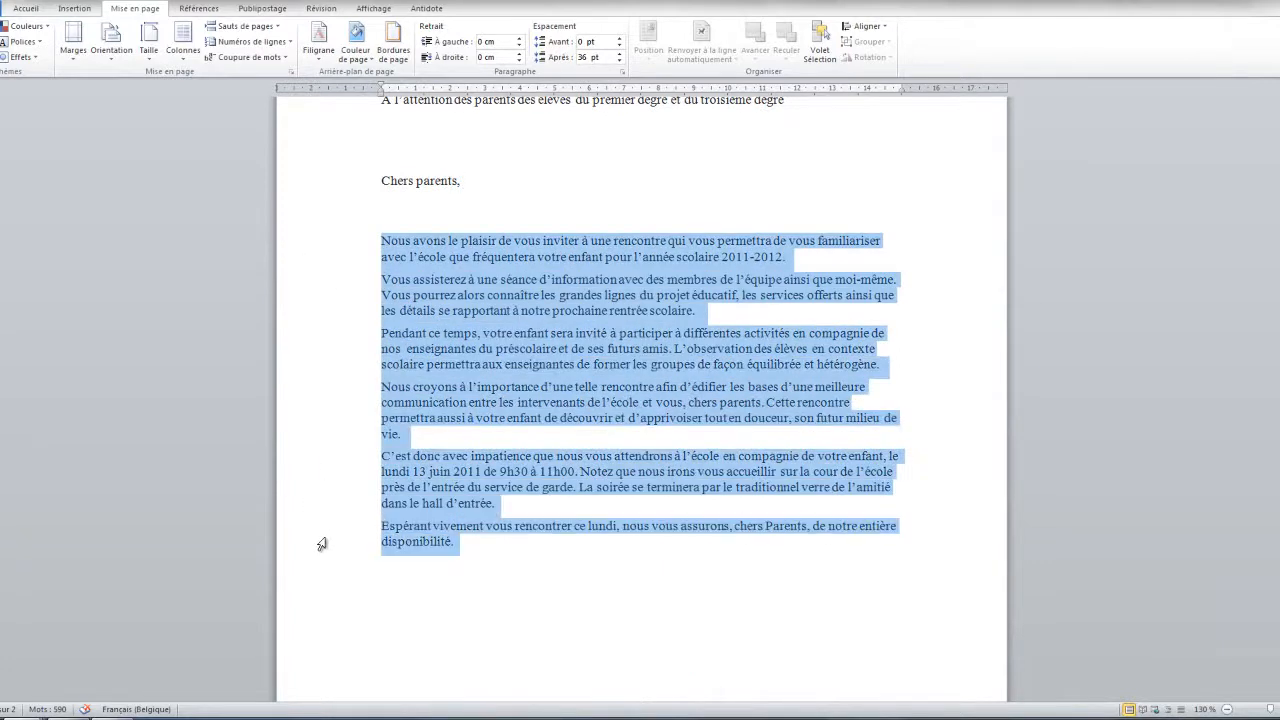
left_click(18, 10)
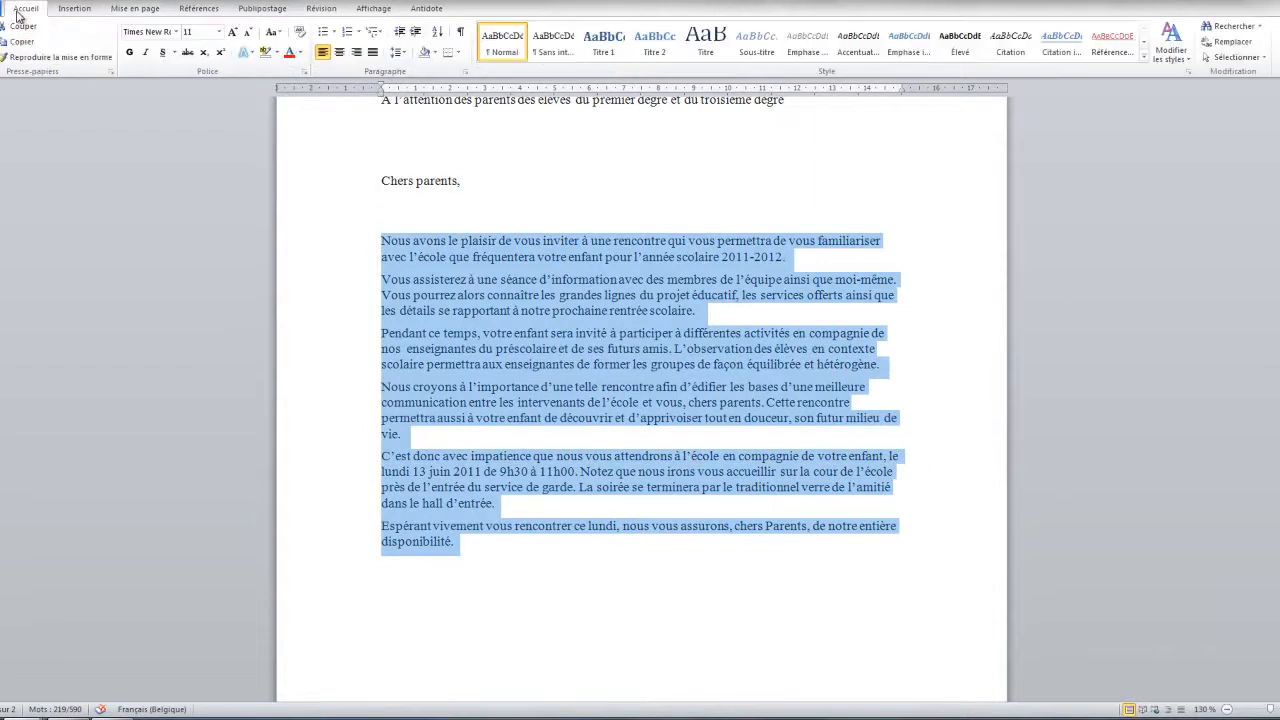
left_click(374, 56)
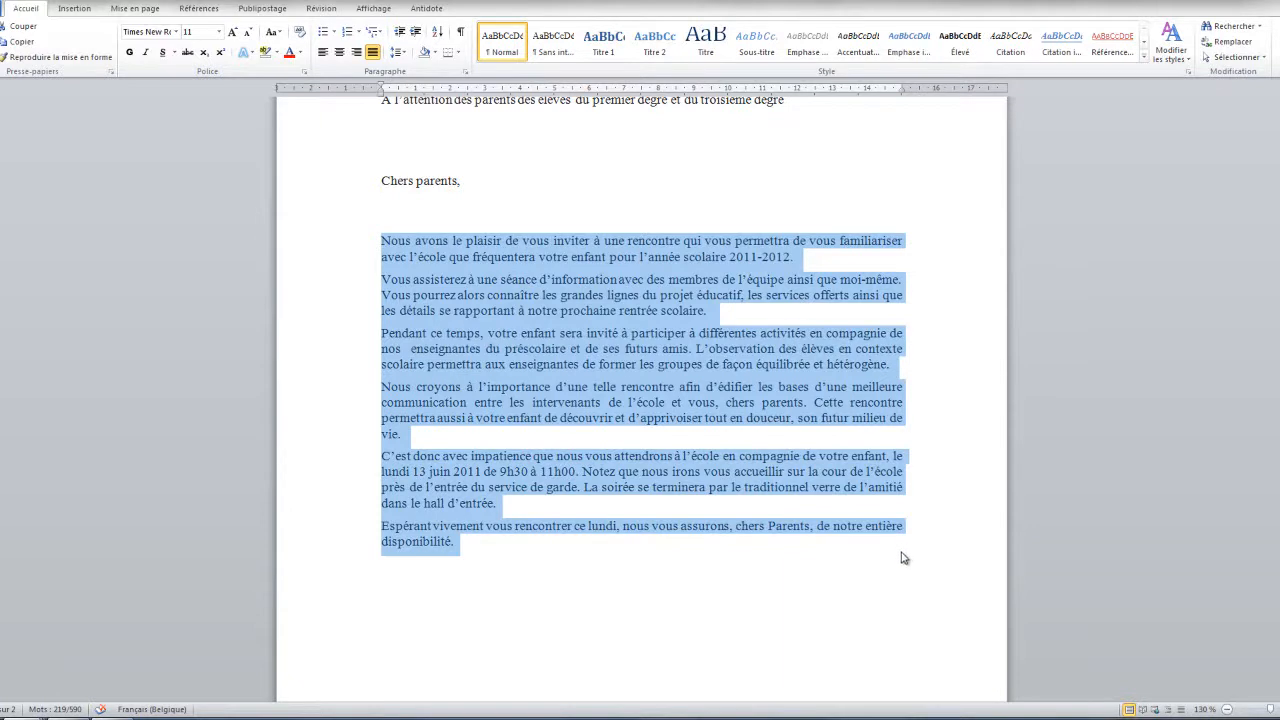
left_click_drag(898, 562, 381, 181)
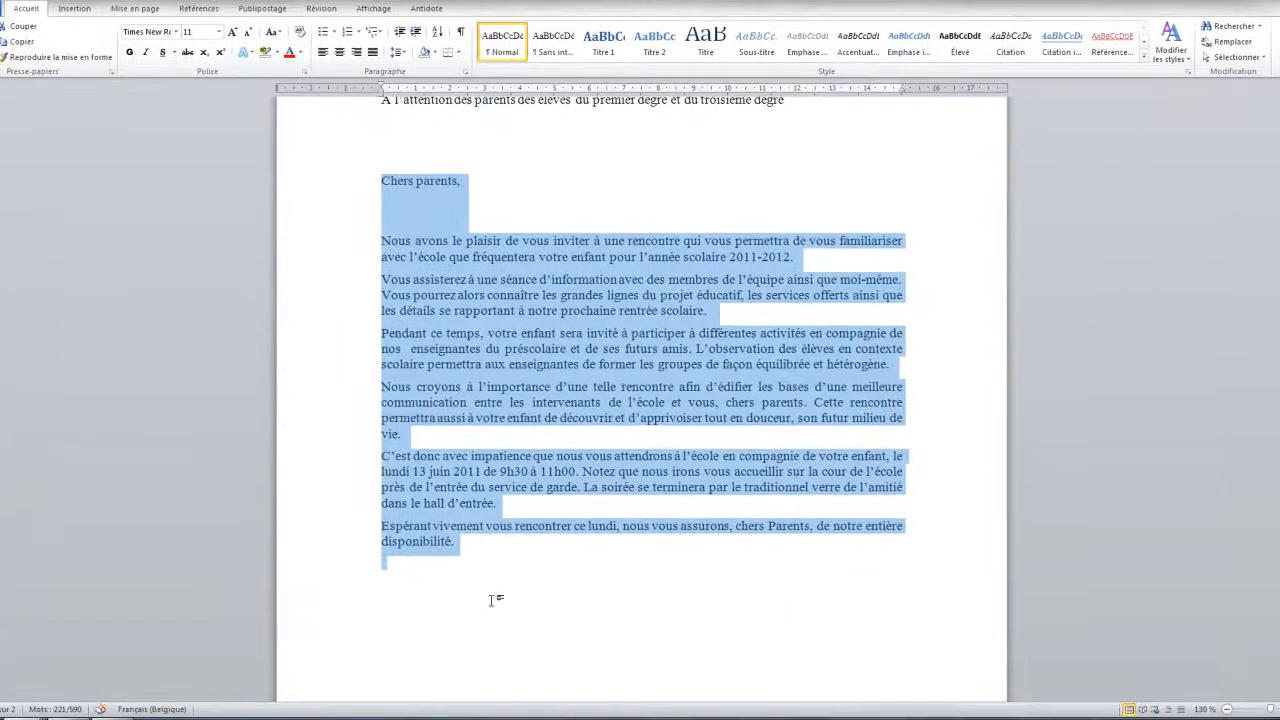
left_click(382, 265)
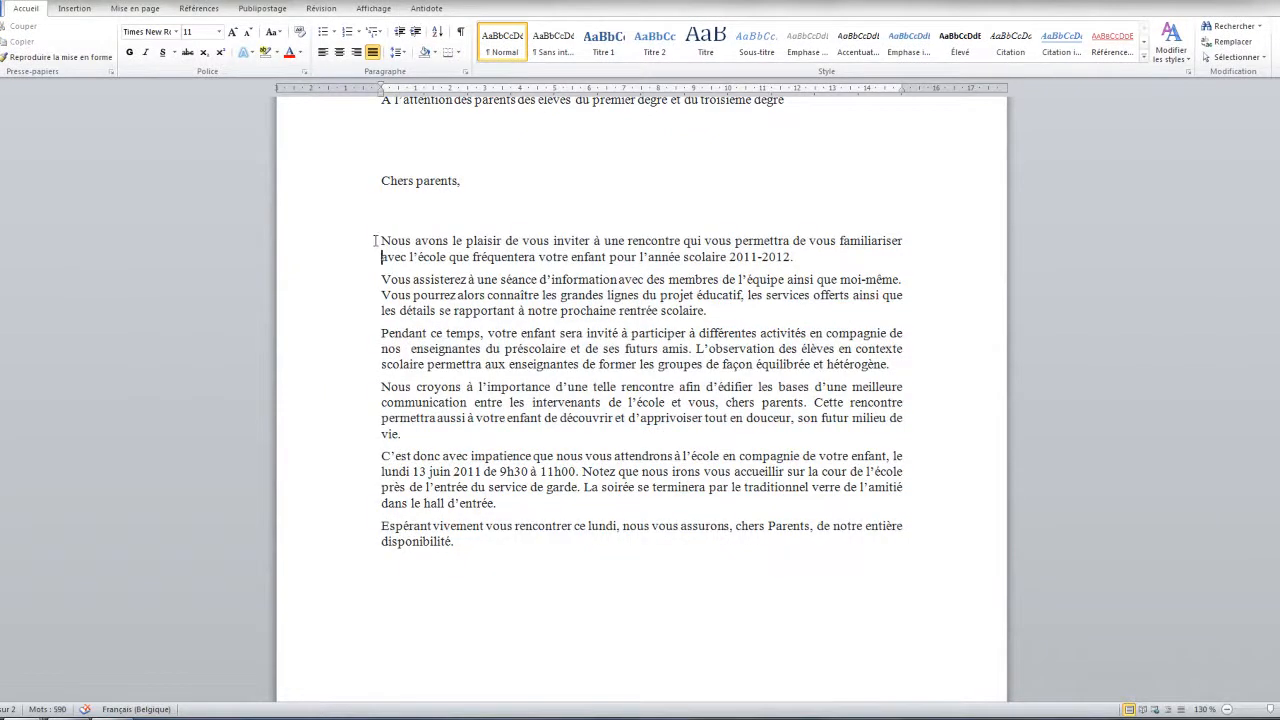
left_click_drag(365, 250, 367, 262)
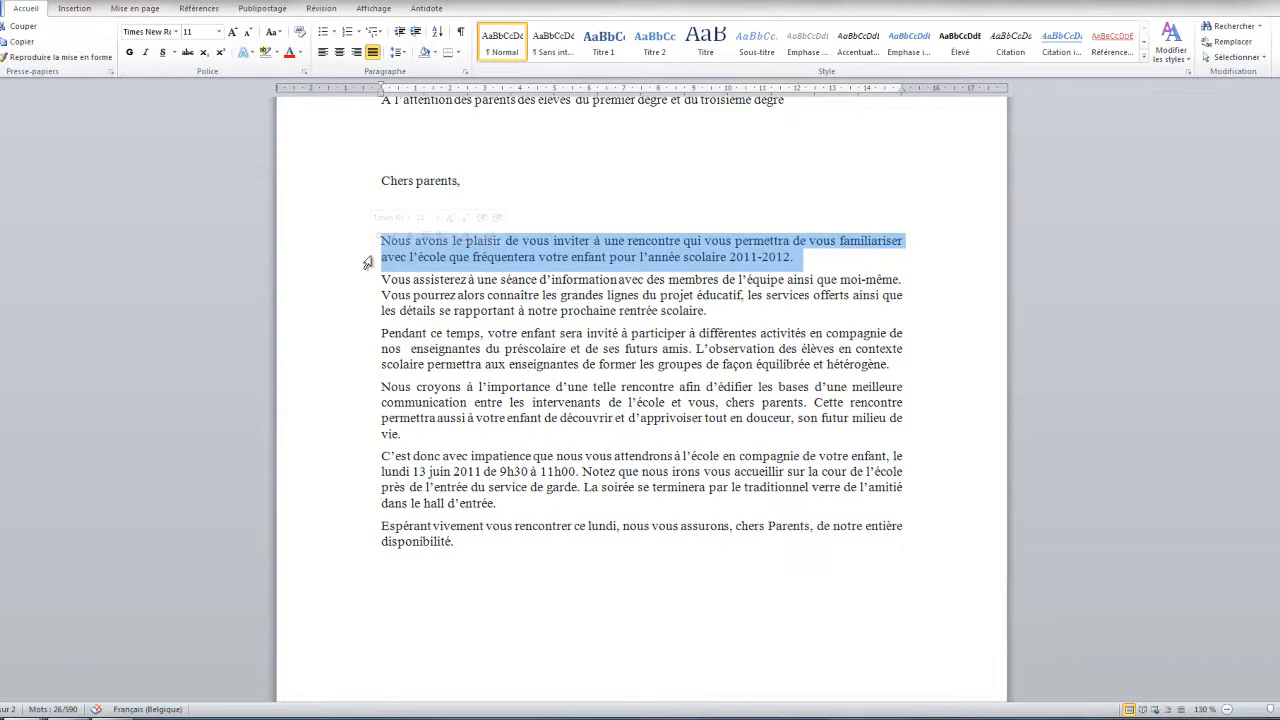
- Set the line spacing of all body paragraphs below the salutation to 1,15
left_click_drag(351, 249, 360, 543)
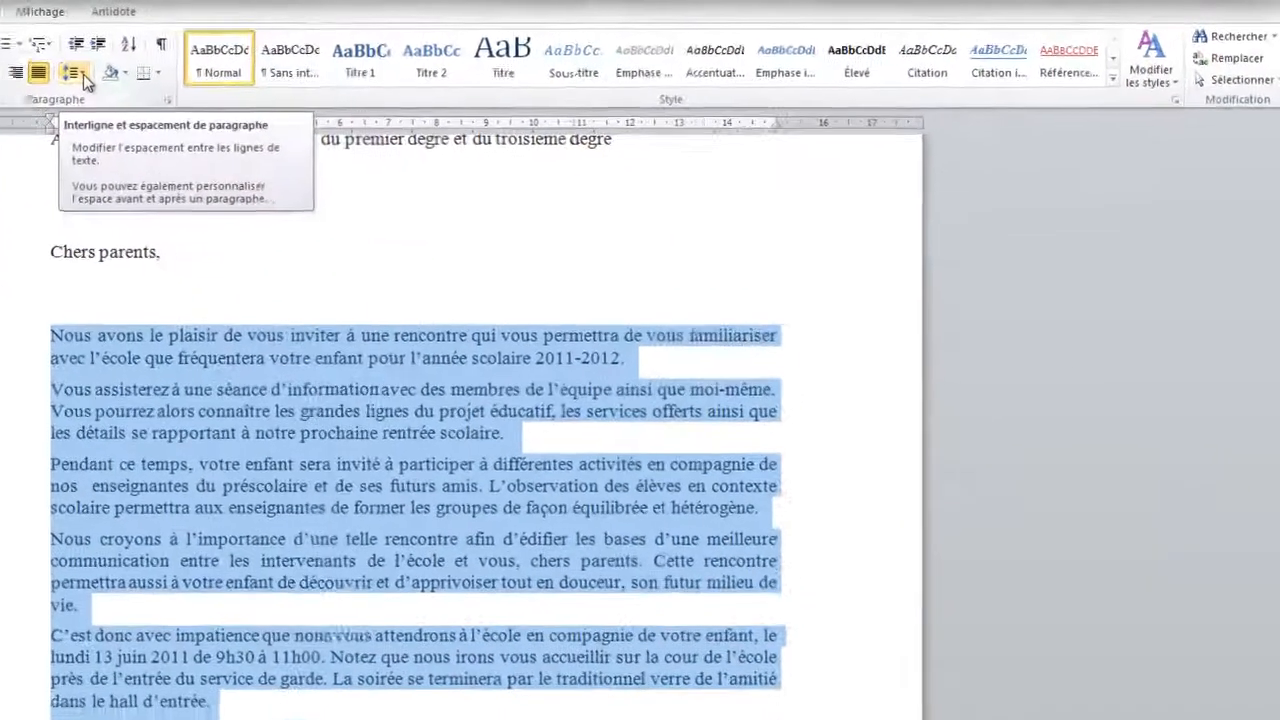
left_click(83, 74)
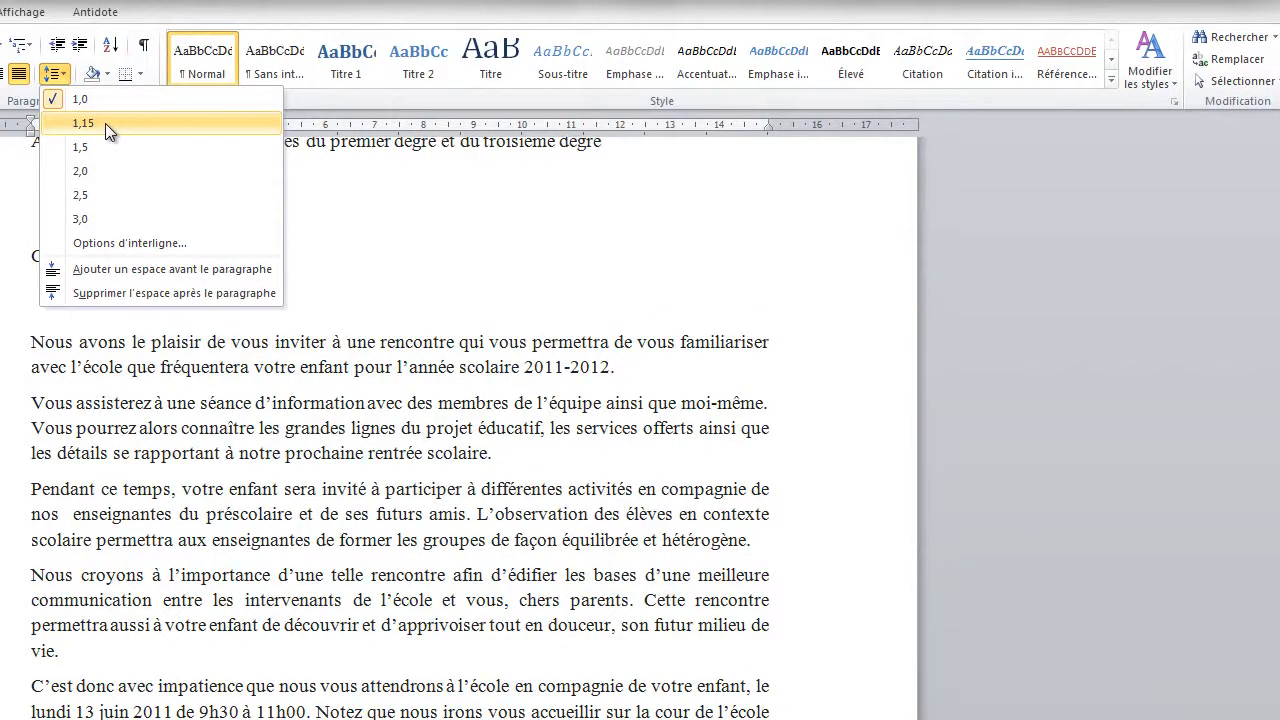
left_click(105, 123)
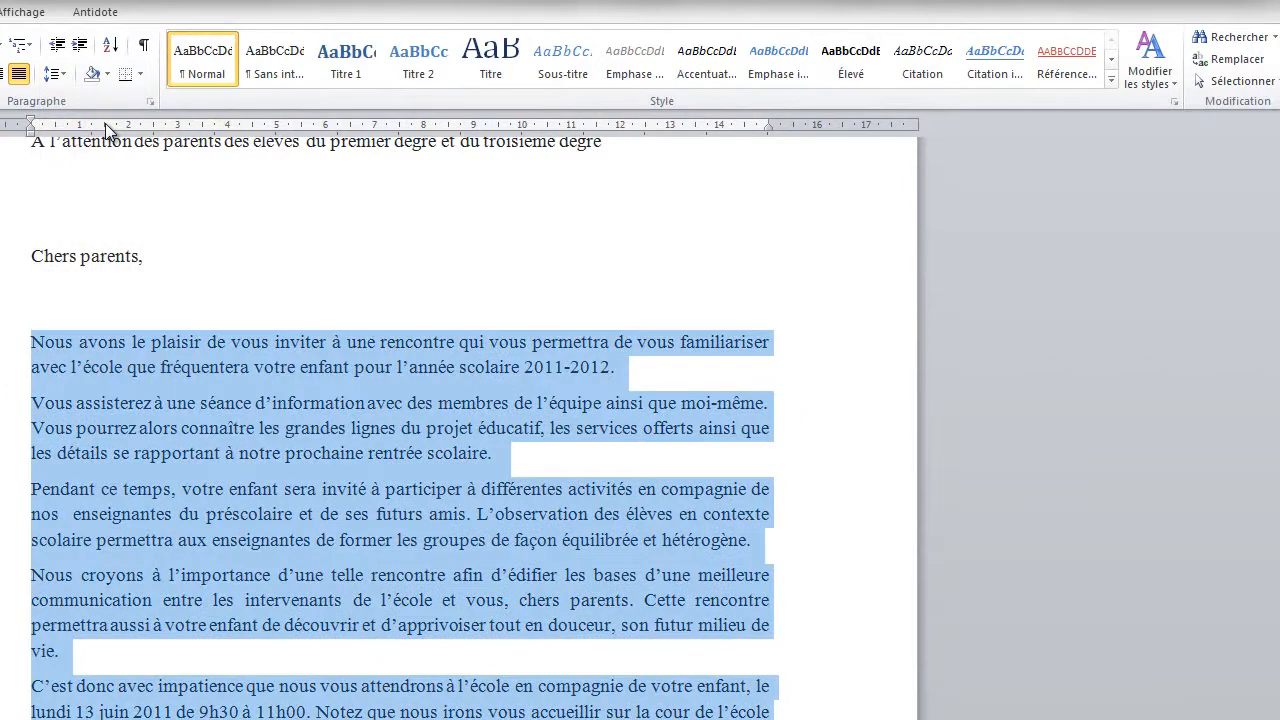